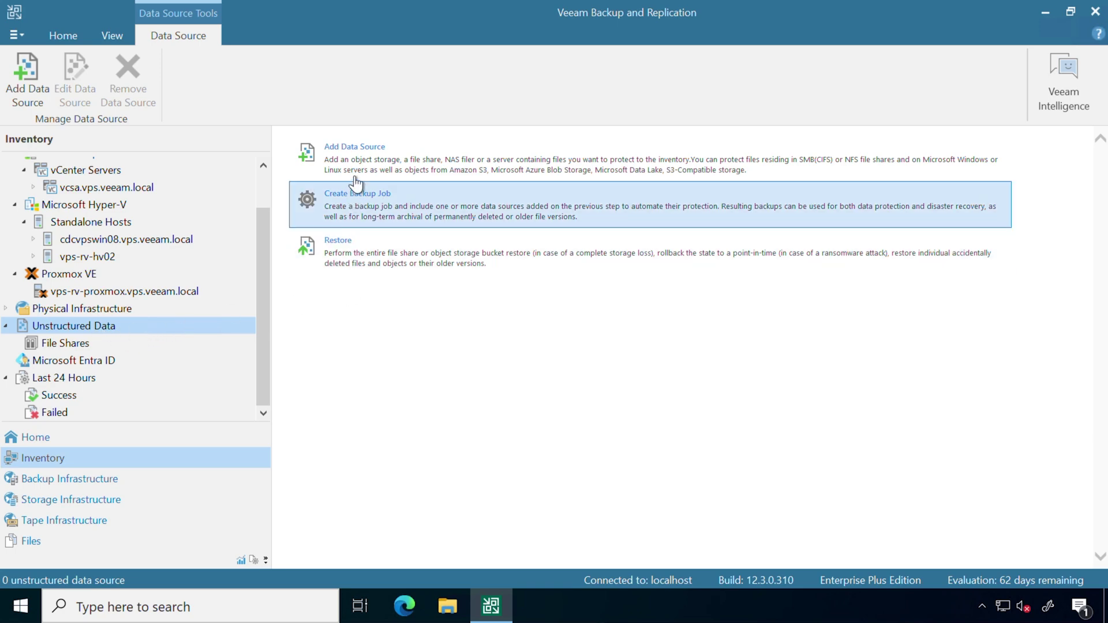
From the Unstructured Data overview, bring up the Add Unstructured Data Source choices
{"action": "left_click", "coordinate": [355, 151]}
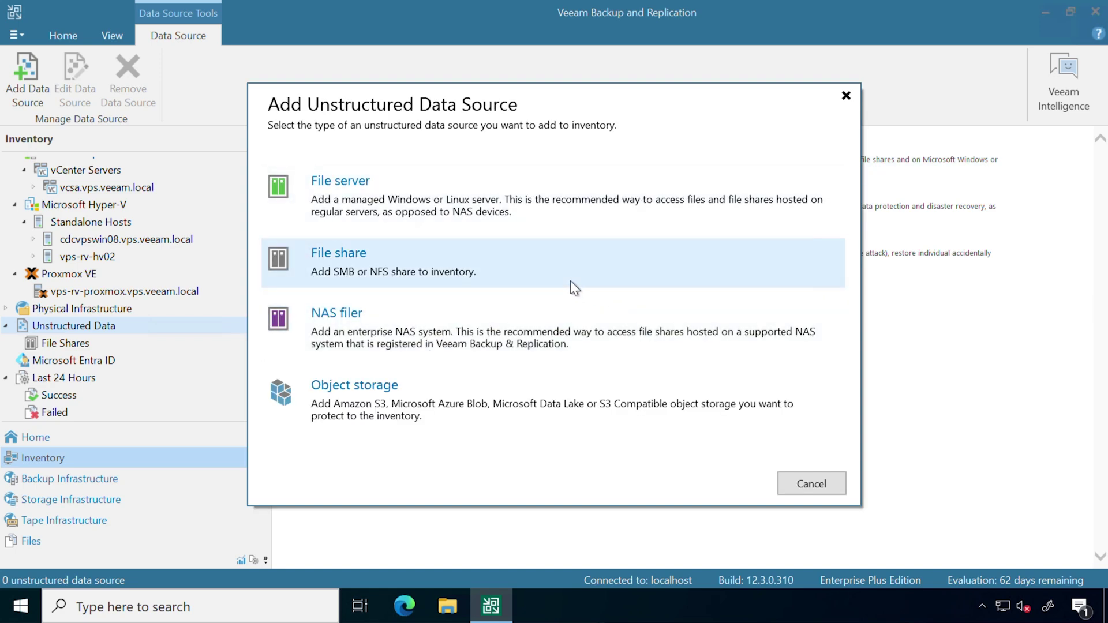
{"action": "left_click", "coordinate": [513, 332]}
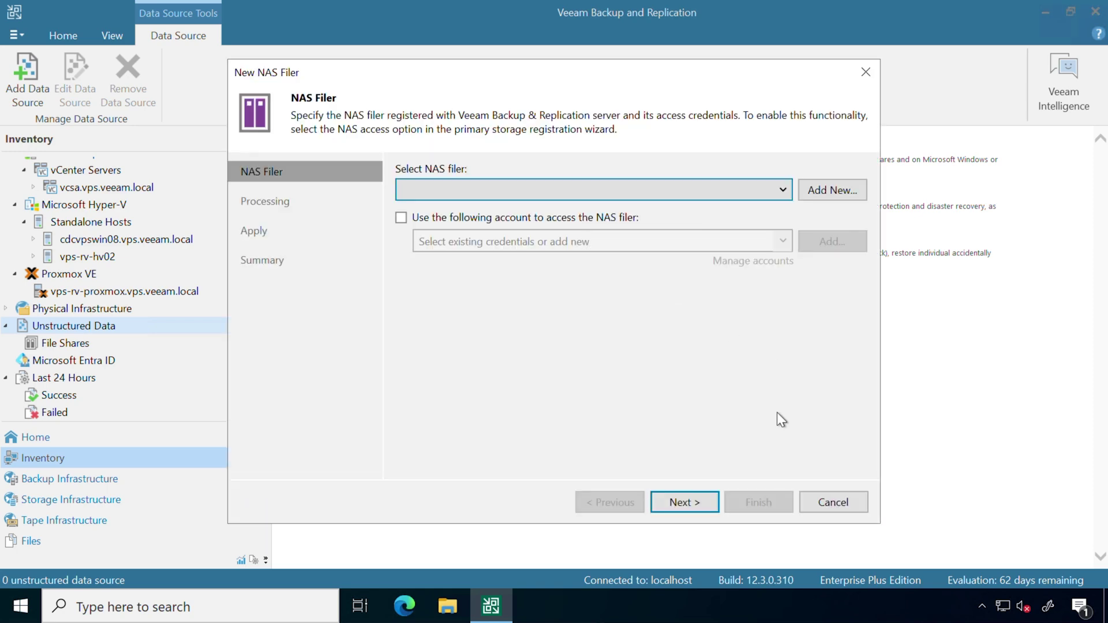
{"action": "left_click", "coordinate": [824, 506]}
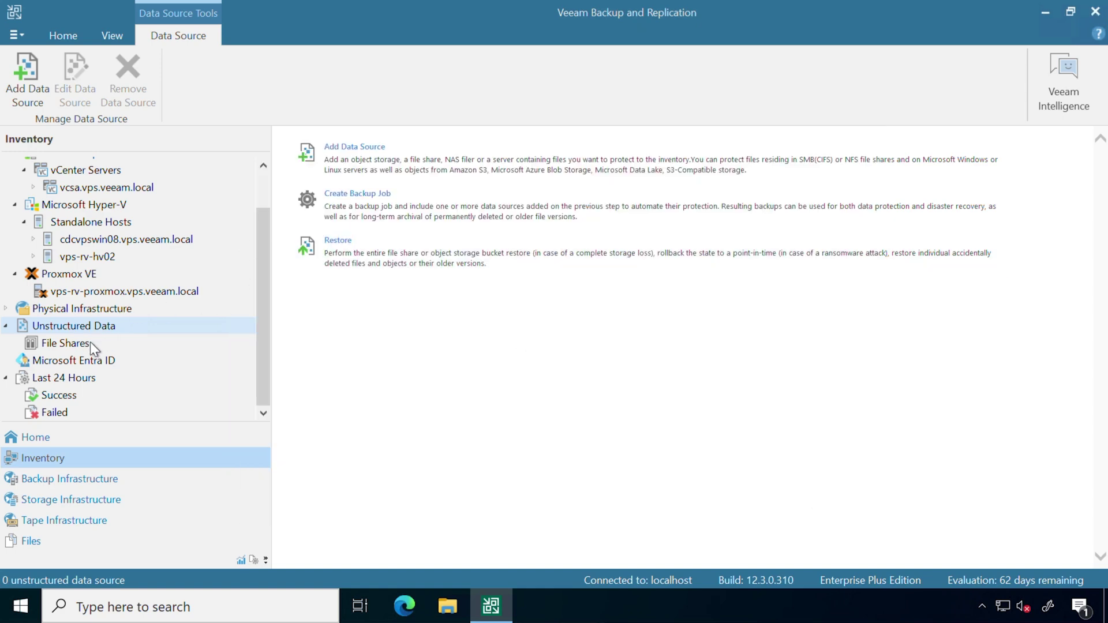
{"action": "left_click", "coordinate": [349, 163]}
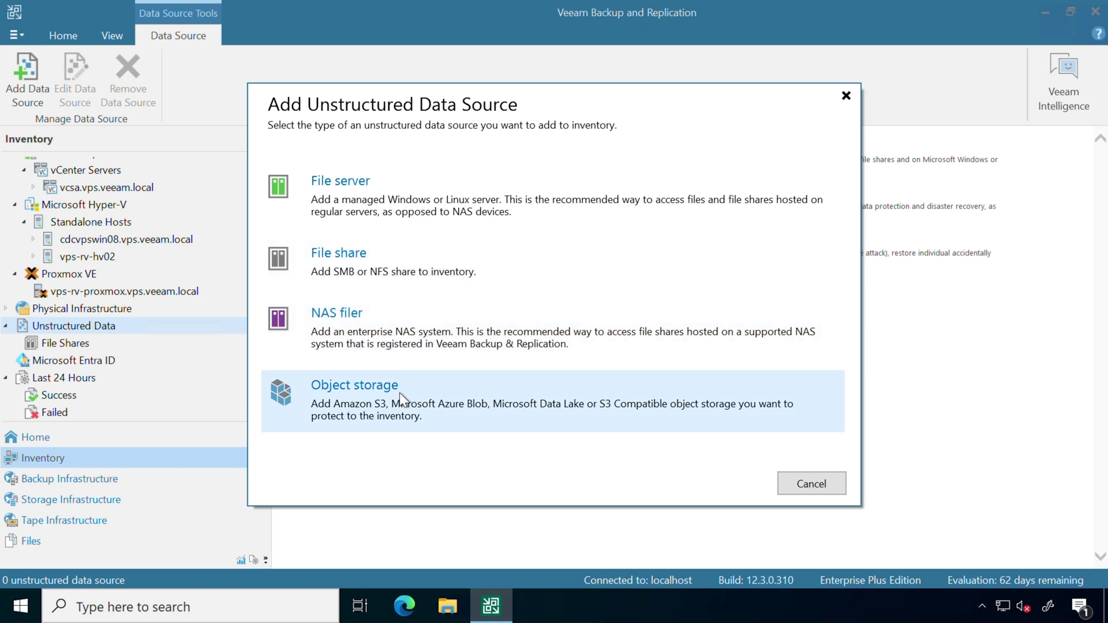
{"action": "key", "text": "Escape"}
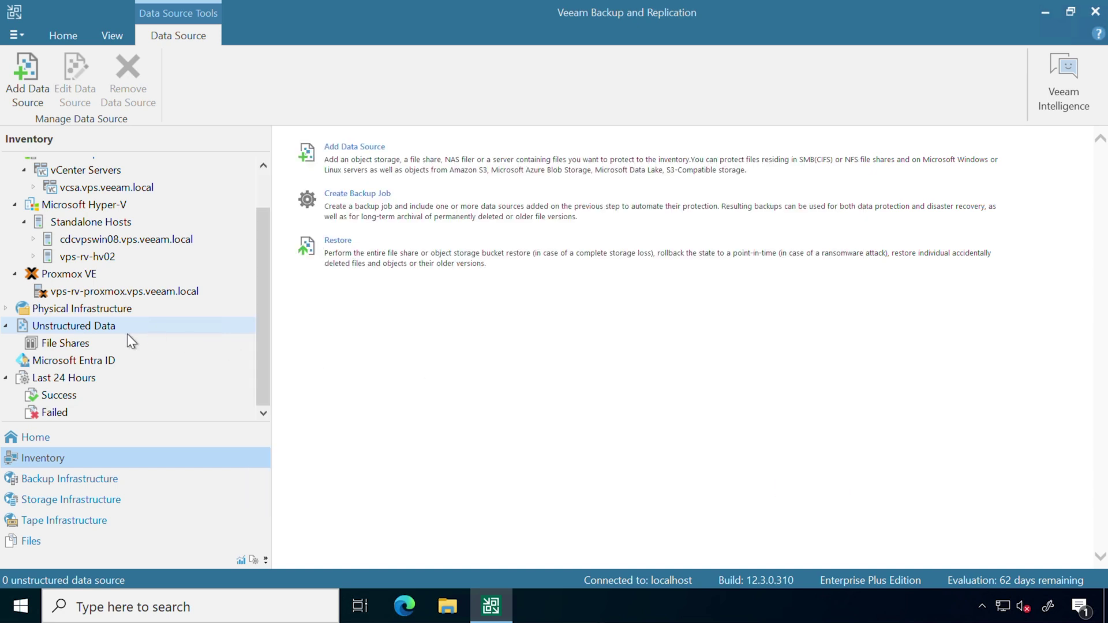
{"action": "left_click", "coordinate": [126, 338]}
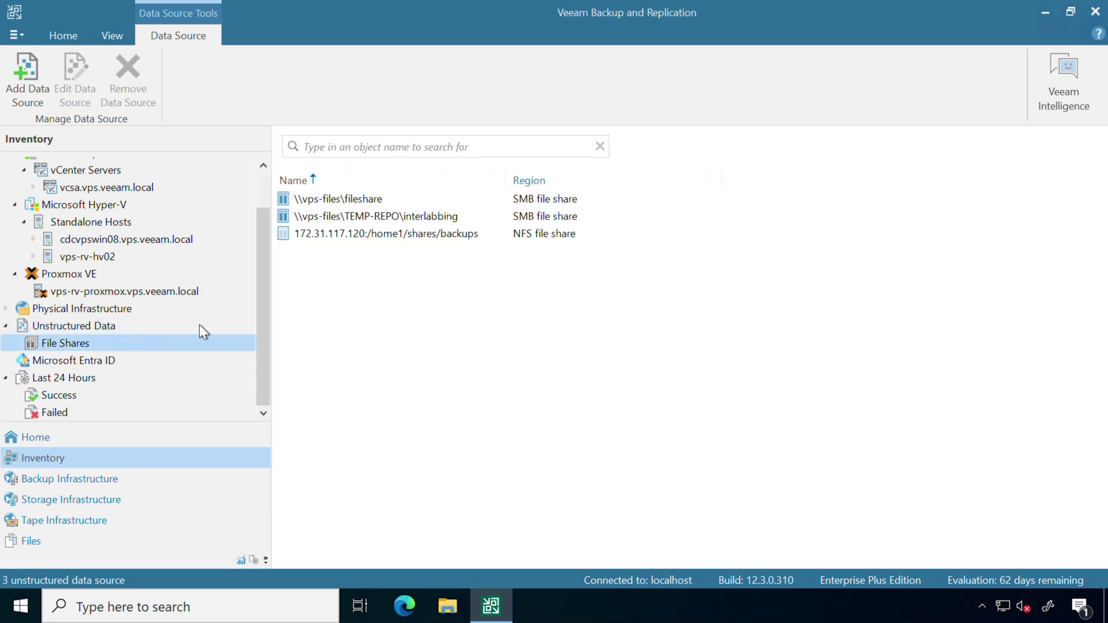
Select the \\vps-files\fileshare share, then open the Example 2 - File Share to VHR job for editing
{"action": "left_click", "coordinate": [388, 200]}
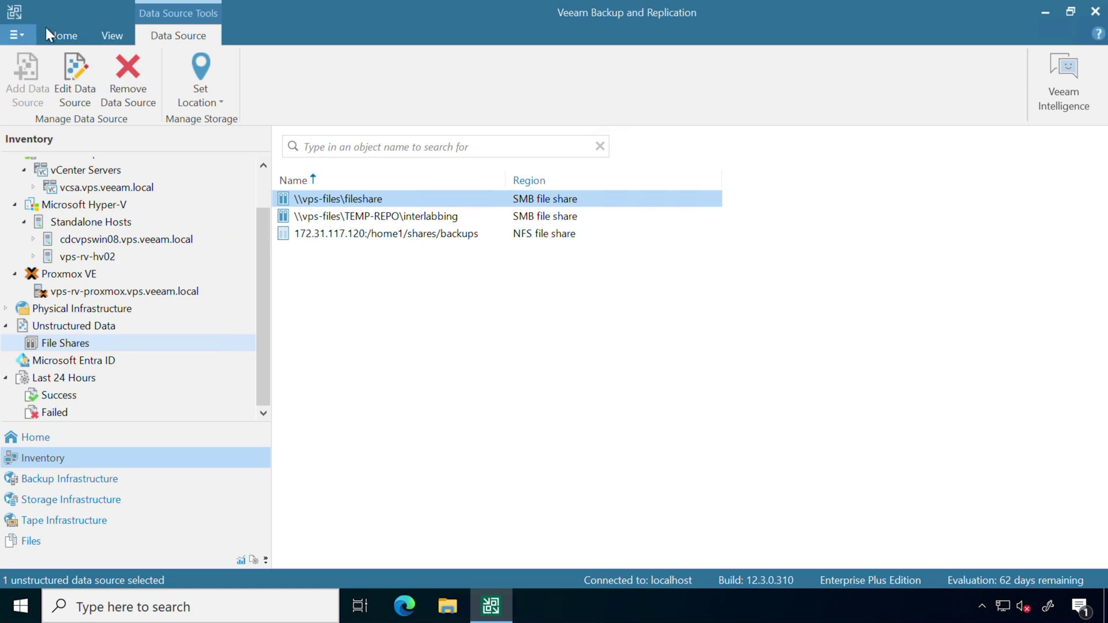
{"action": "left_click", "coordinate": [67, 442]}
{"action": "right_click", "coordinate": [383, 216]}
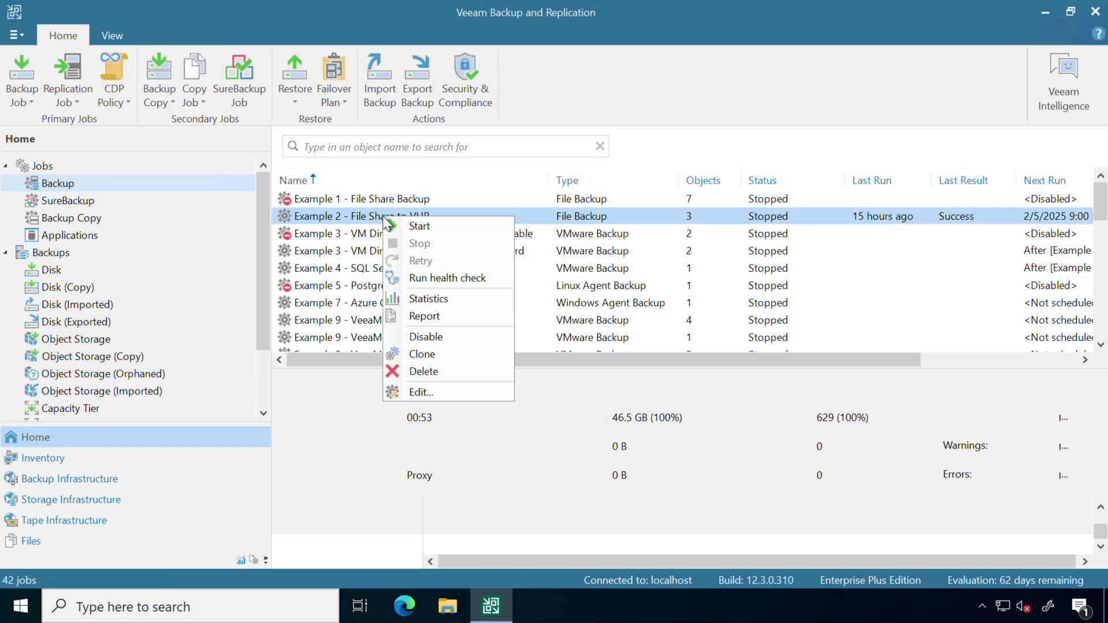
{"action": "left_click", "coordinate": [439, 392]}
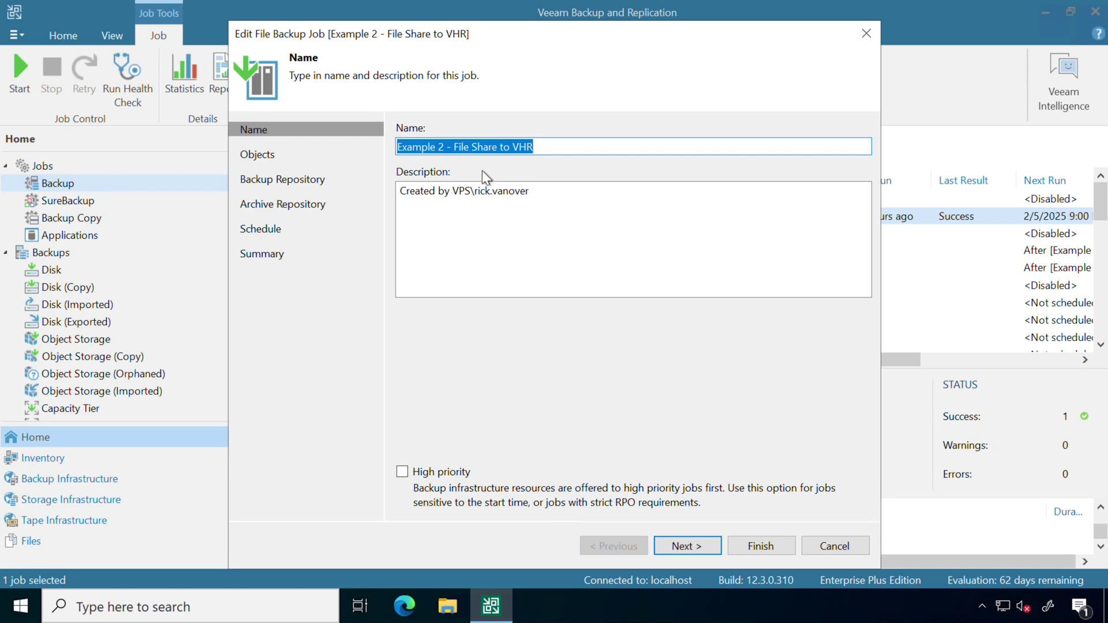
Check the job's Putty, sql-scripts and Users objects, add nothing, and advance to Backup Repository
{"action": "left_click", "coordinate": [660, 552]}
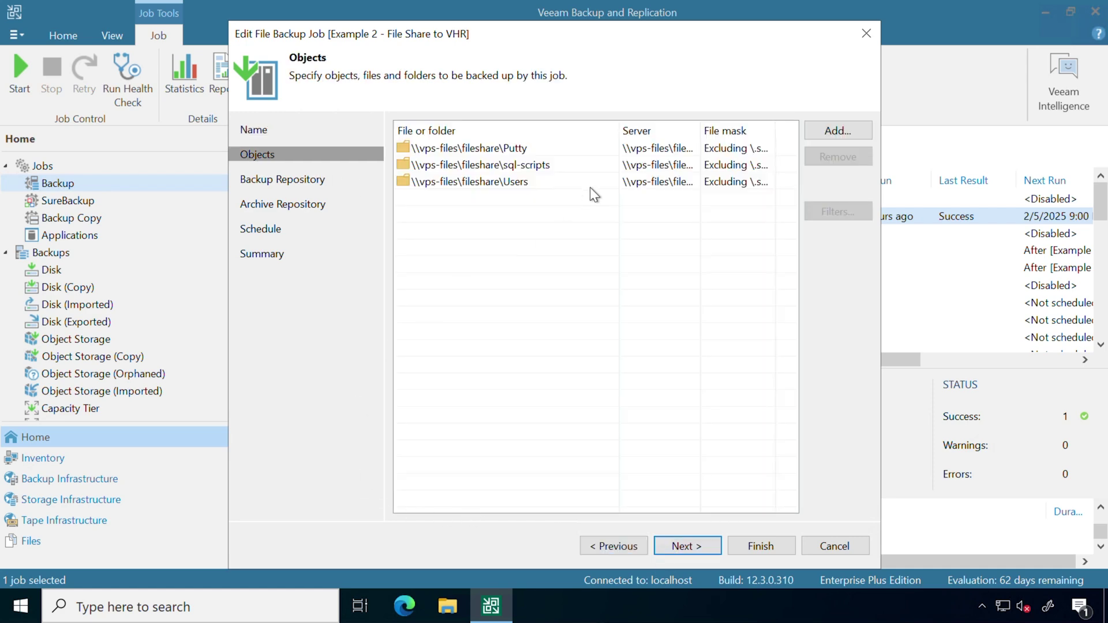
{"action": "left_click", "coordinate": [836, 130]}
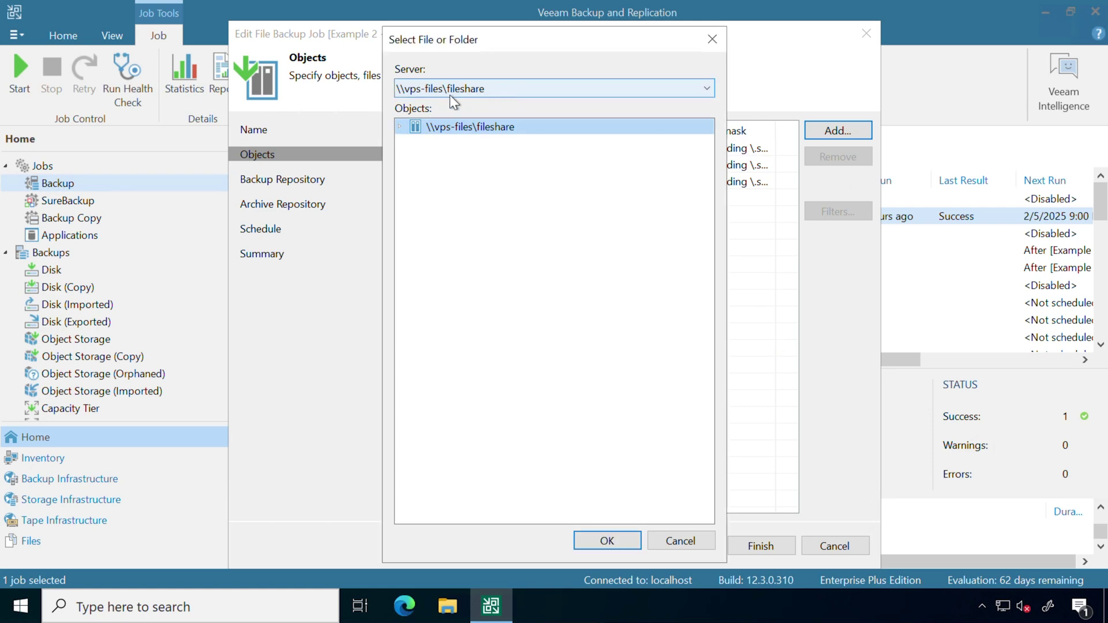
{"action": "left_click", "coordinate": [400, 125]}
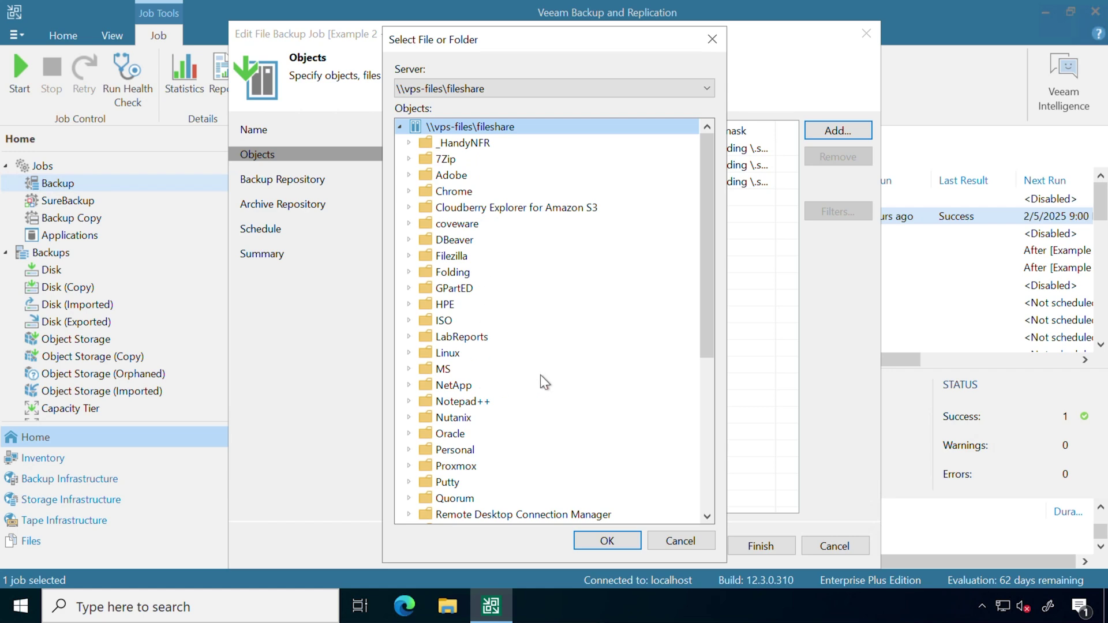
{"action": "left_click", "coordinate": [670, 540]}
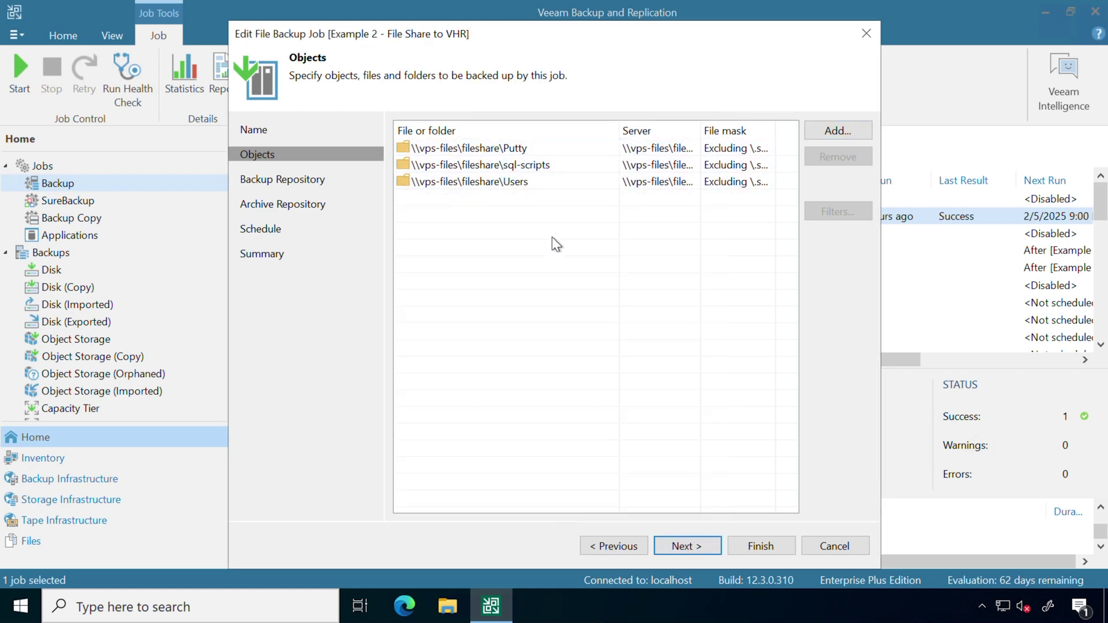
{"action": "left_click", "coordinate": [691, 544]}
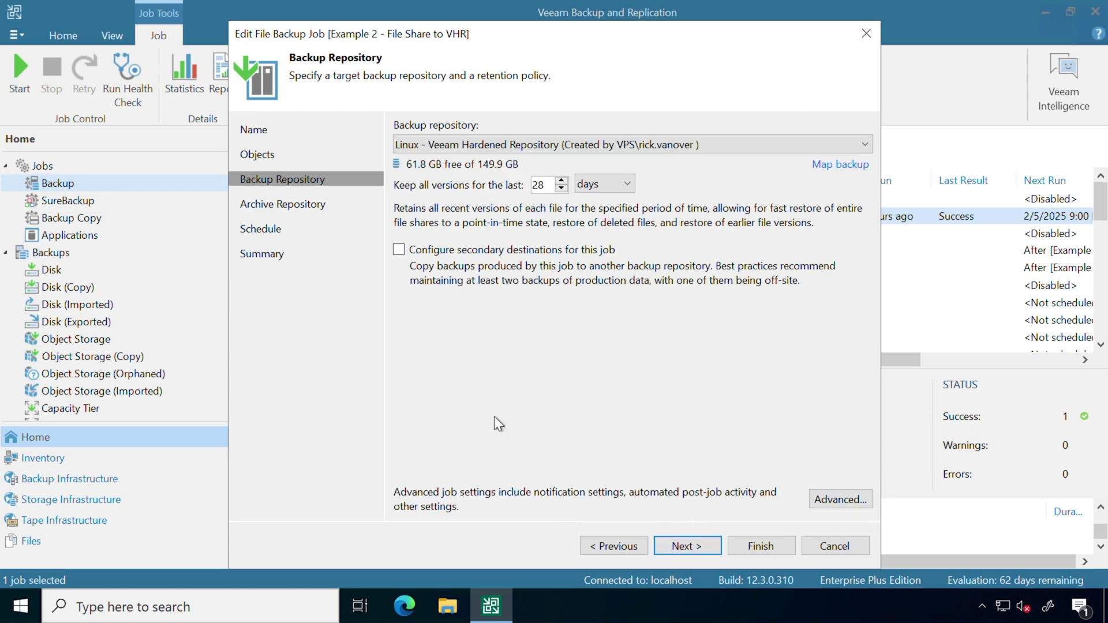
Keep Linux - Veeam Hardened Repository with 28-day retention and secondary destinations off, then open Advanced settings
{"action": "left_click", "coordinate": [489, 147]}
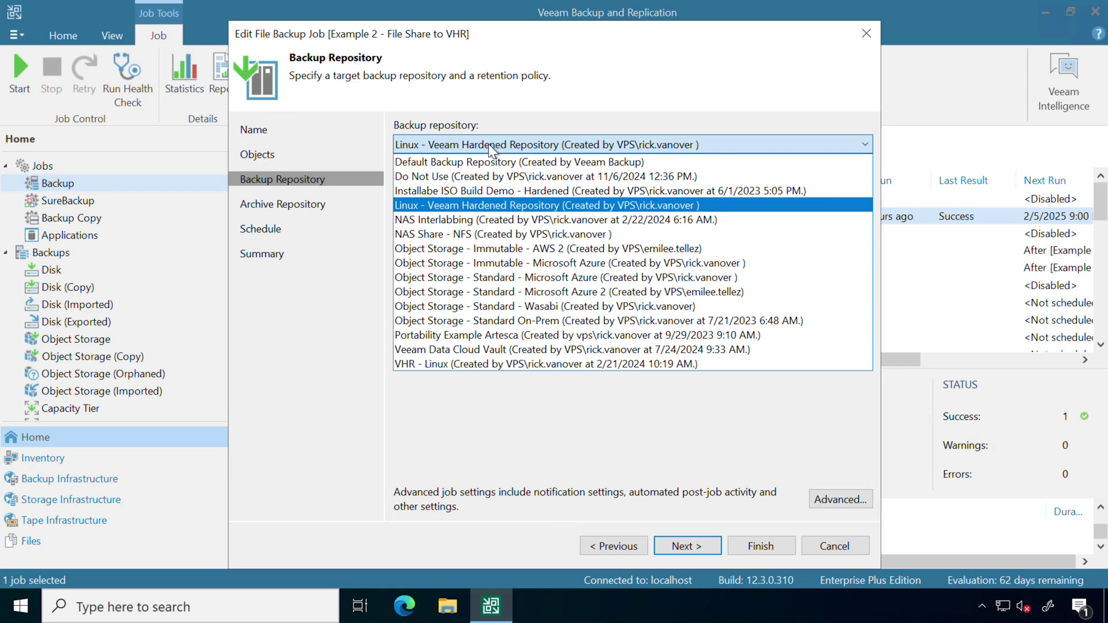
{"action": "left_click", "coordinate": [488, 205]}
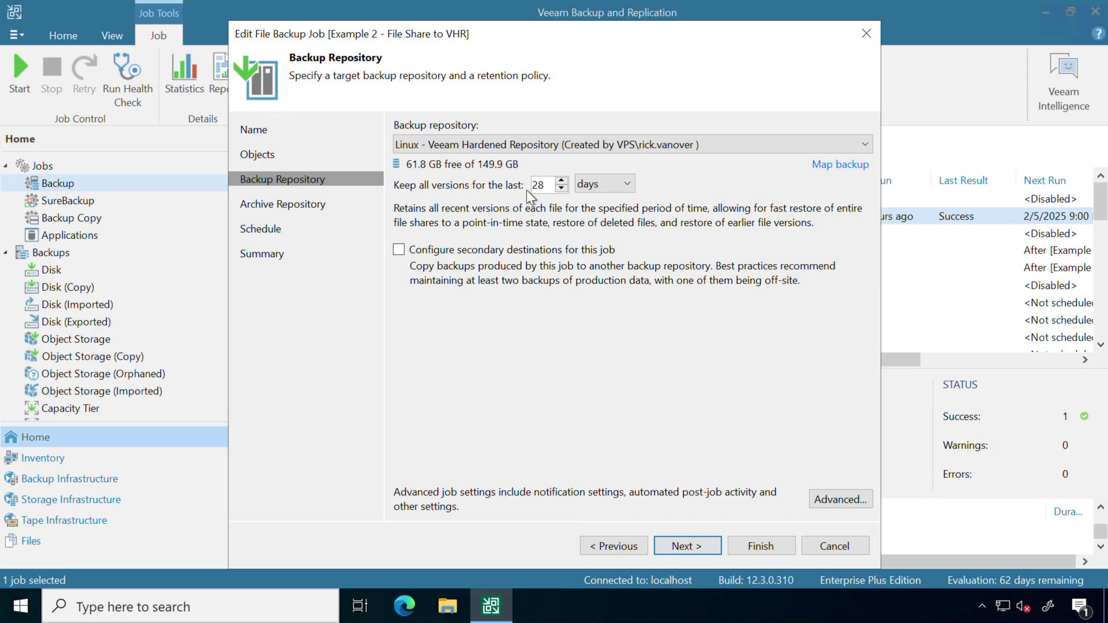
{"action": "left_click_drag", "start_coordinate": [547, 184], "coordinate": [512, 200]}
{"action": "left_click", "coordinate": [514, 249]}
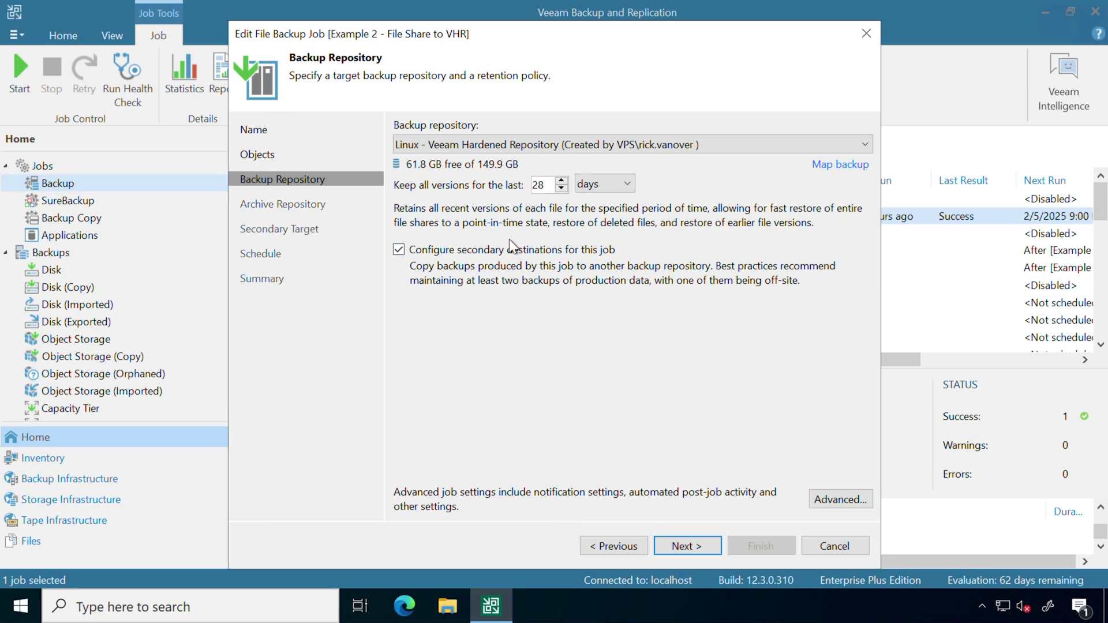
{"action": "left_click", "coordinate": [407, 245]}
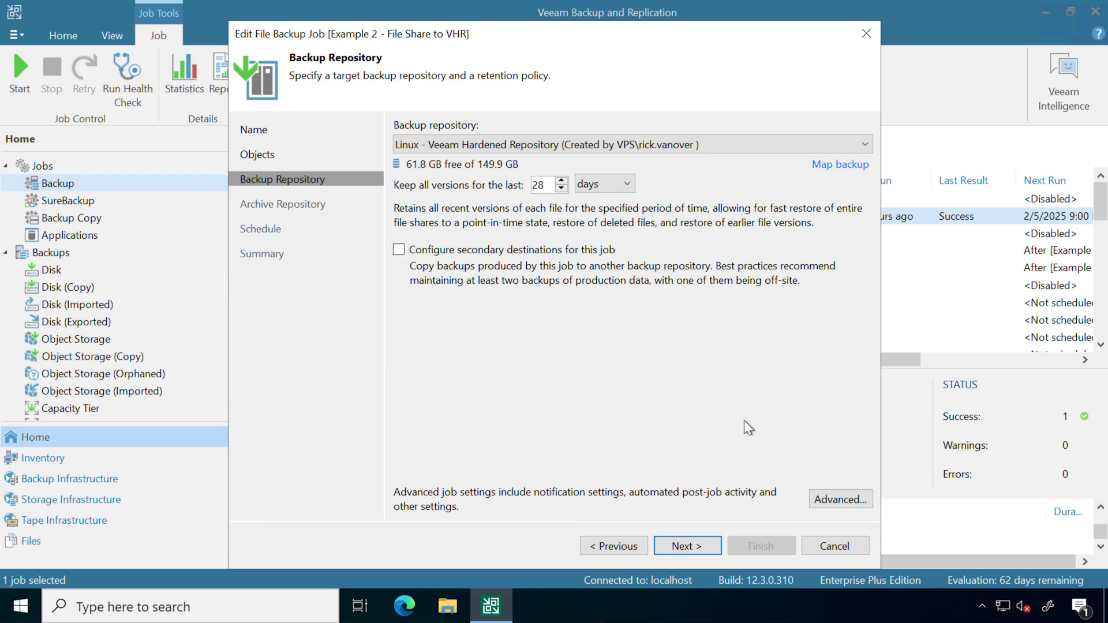
{"action": "left_click", "coordinate": [819, 497]}
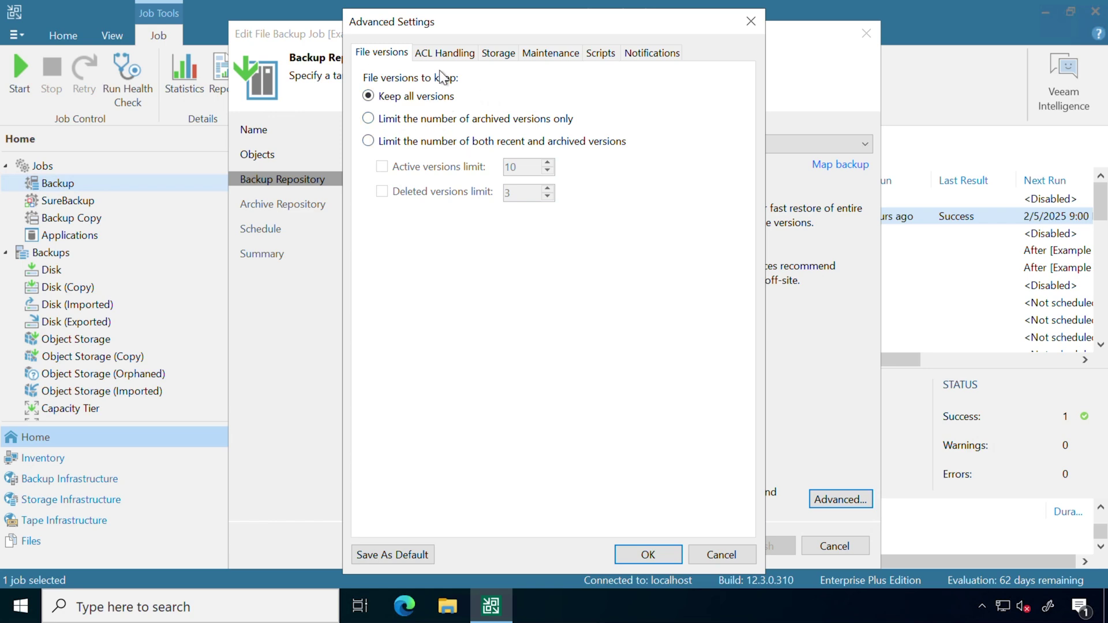
Review the ACL Handling and Notifications tabs, cancel Advanced Settings, and move past the repository page
{"action": "left_click", "coordinate": [466, 63]}
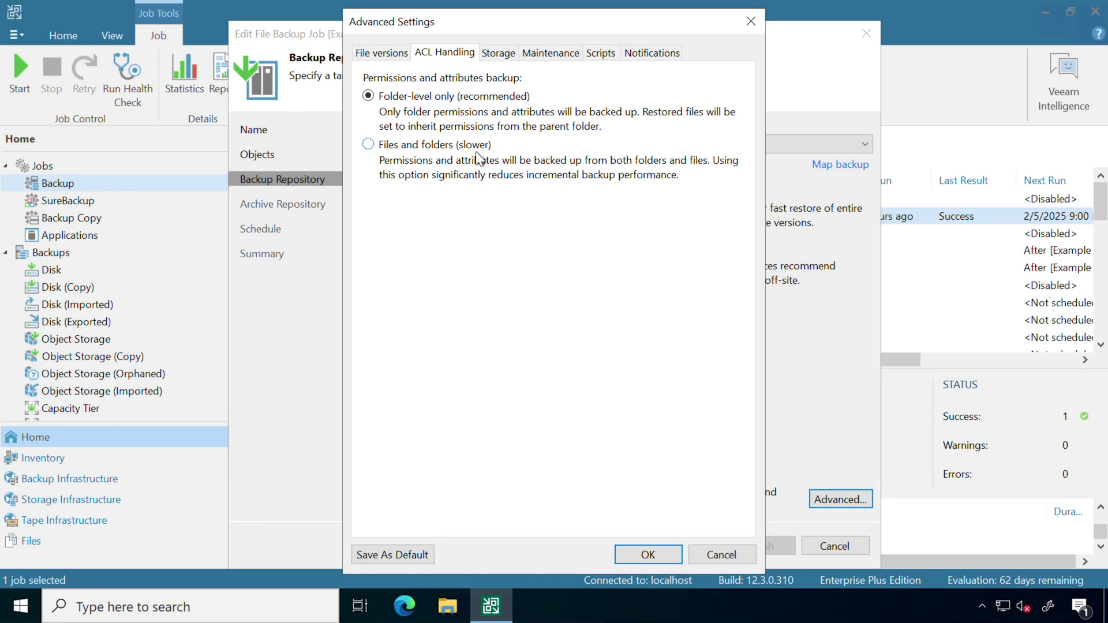
{"action": "left_click", "coordinate": [634, 53]}
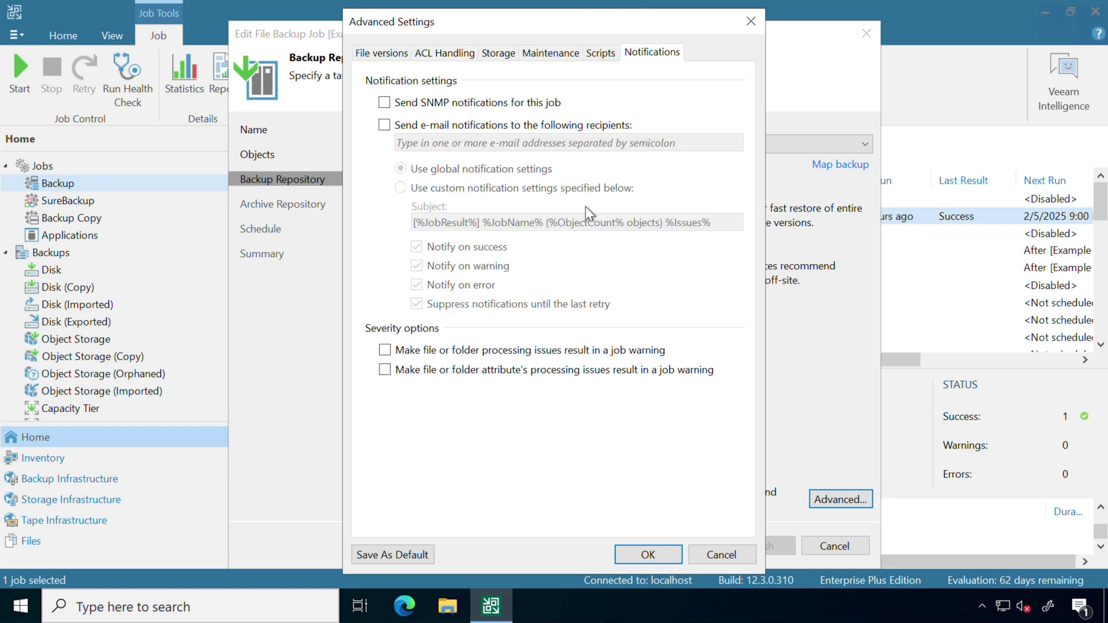
{"action": "left_click", "coordinate": [715, 552]}
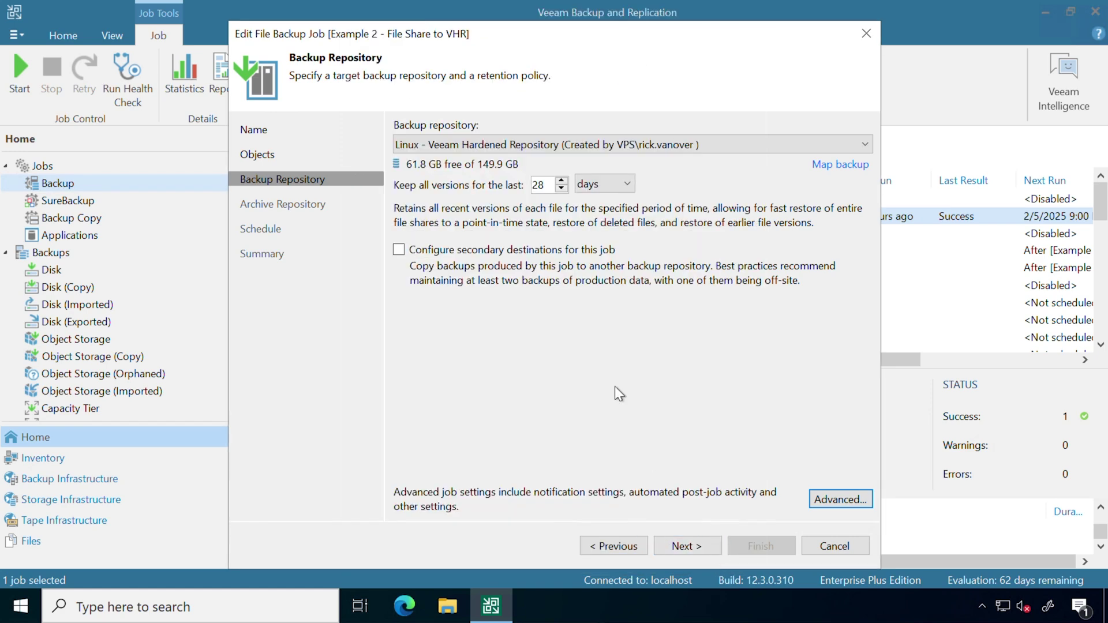
{"action": "left_click", "coordinate": [695, 544]}
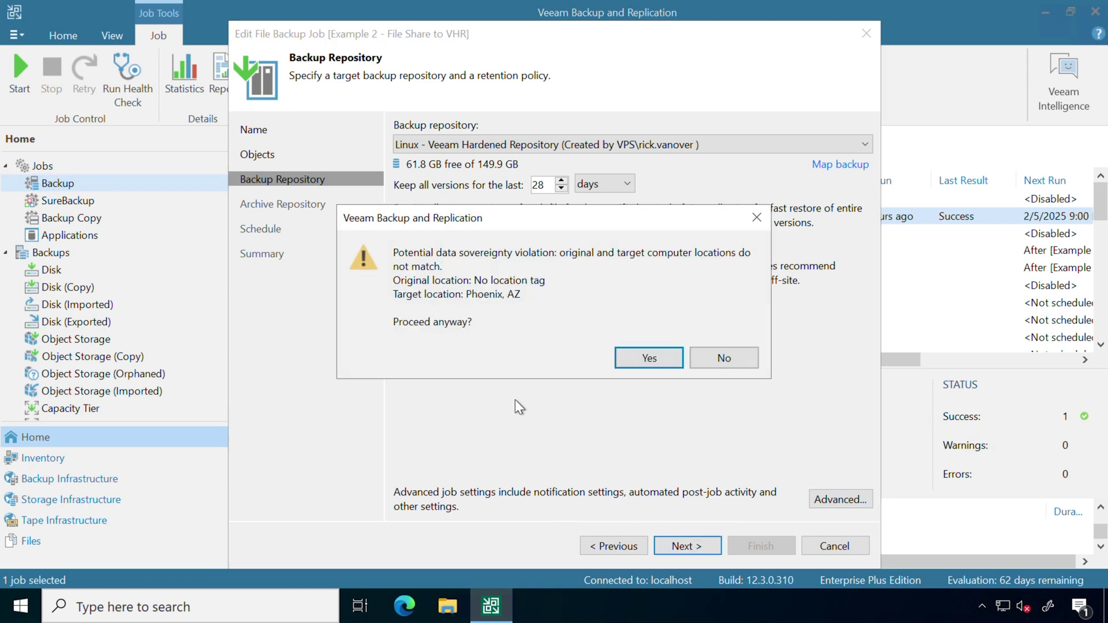
Accept the Phoenix, AZ data sovereignty warning, then exit the job wizard without applying changes
{"action": "left_click", "coordinate": [645, 358]}
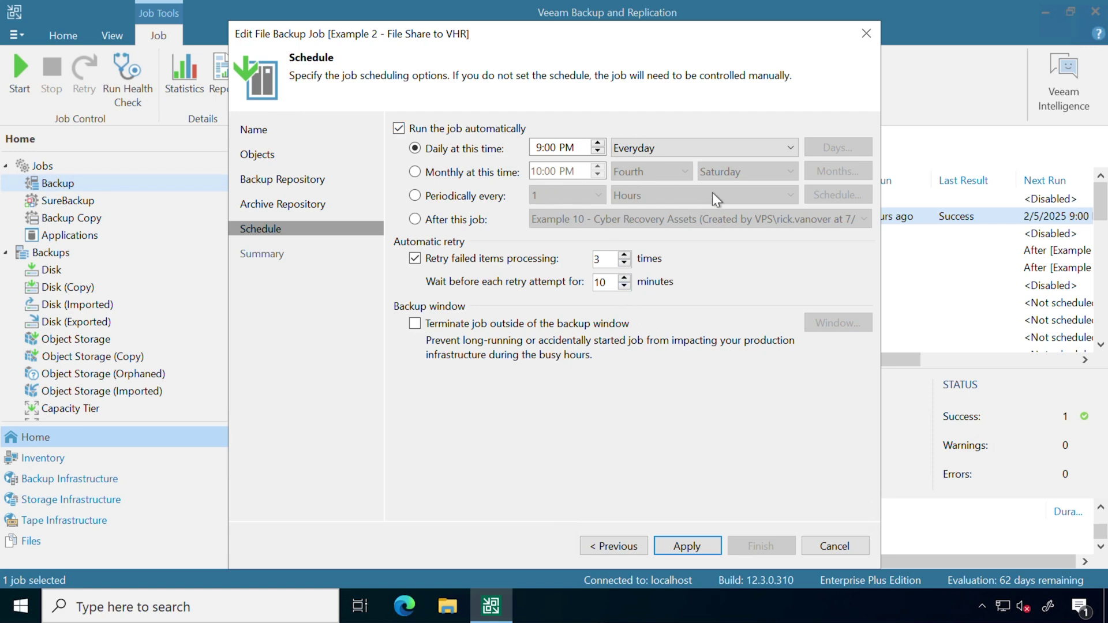
{"action": "left_click", "coordinate": [840, 545]}
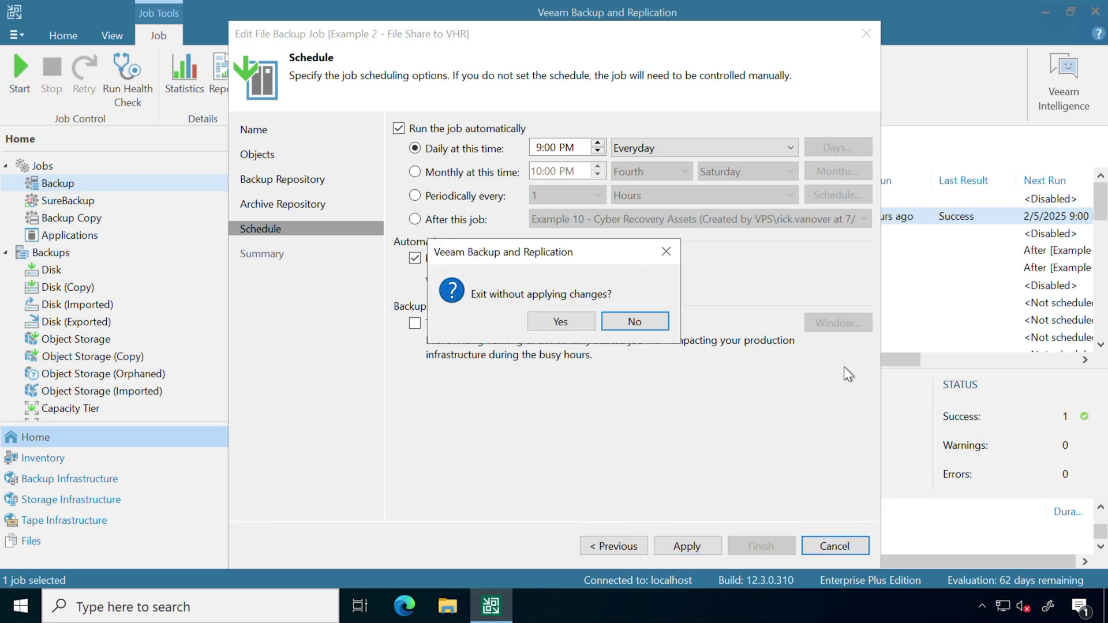
{"action": "left_click", "coordinate": [586, 321]}
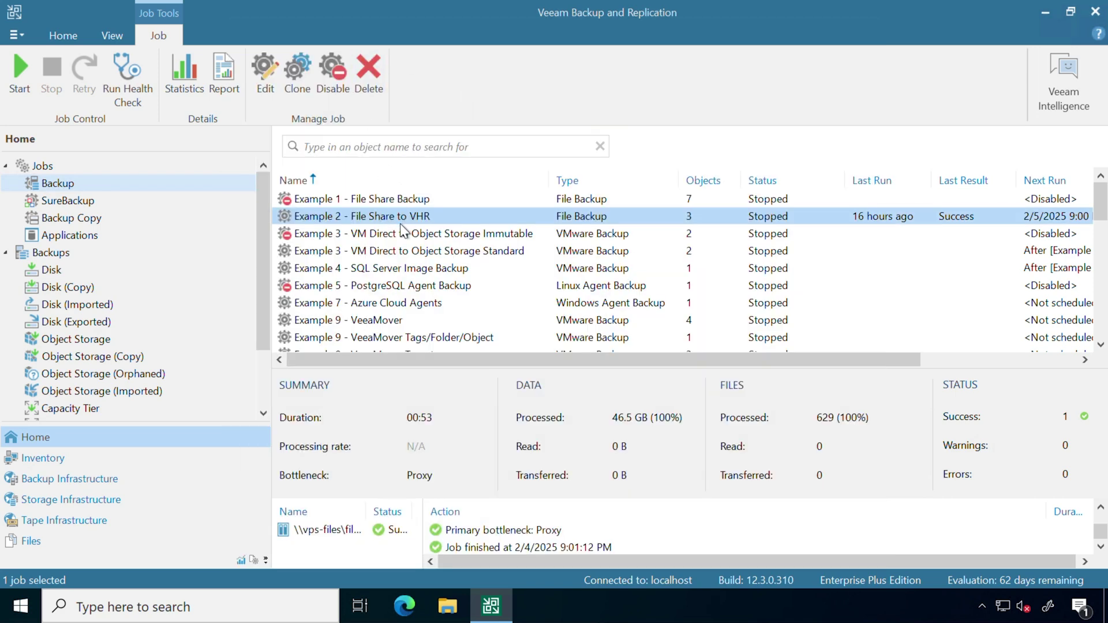
Show the Disk backups list, with 19 backups including Example 2 - File Share to VHR
{"action": "left_click", "coordinate": [68, 253]}
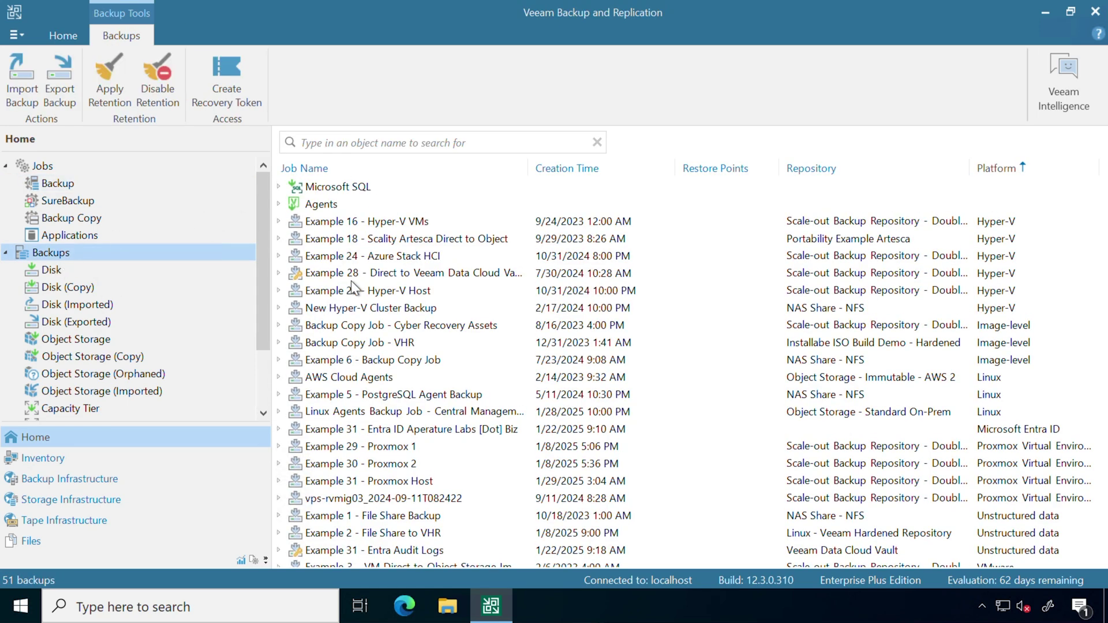
{"action": "left_click", "coordinate": [131, 269]}
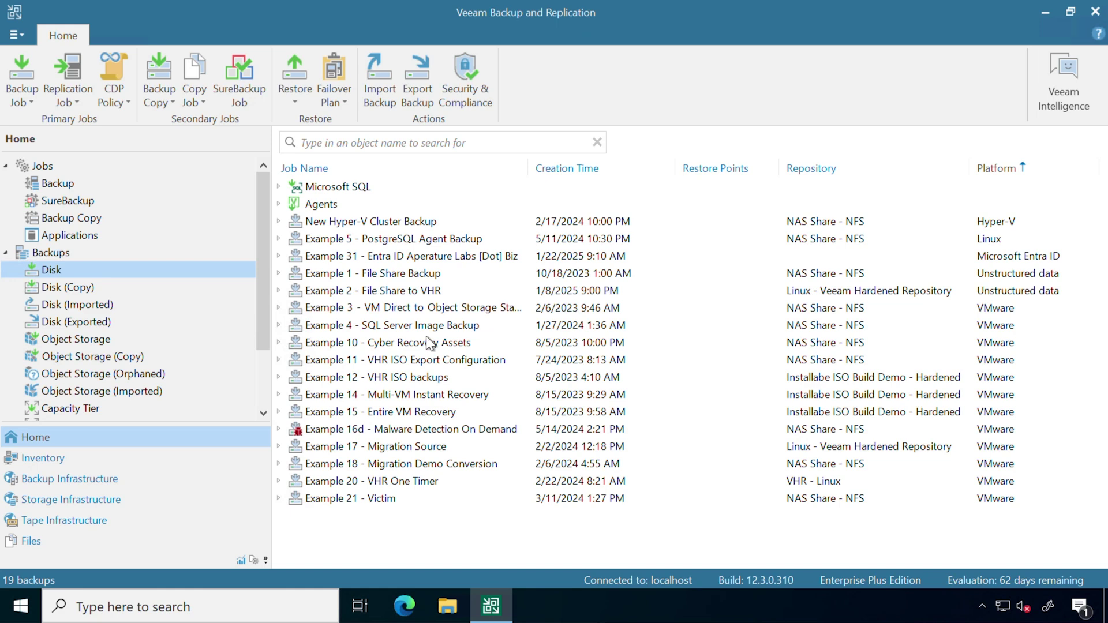
Open \\vps-files\fileshare from the Example 2 backup in the Backup Browser via Files and folders
{"action": "left_click", "coordinate": [410, 293]}
{"action": "left_click", "coordinate": [279, 291]}
{"action": "left_click", "coordinate": [338, 309]}
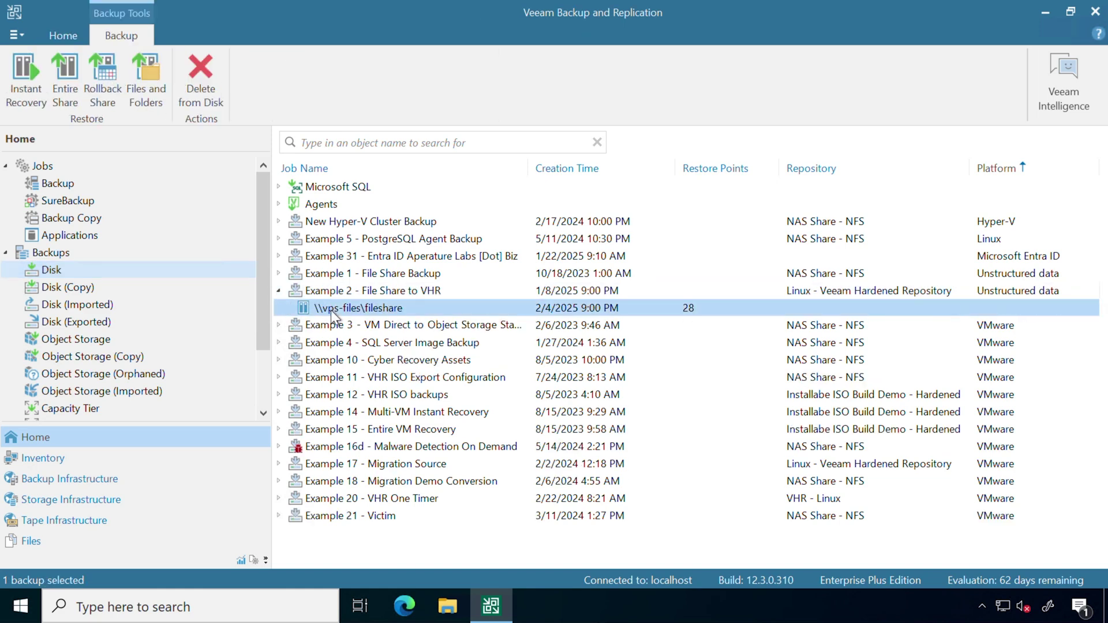
{"action": "right_click", "coordinate": [338, 309]}
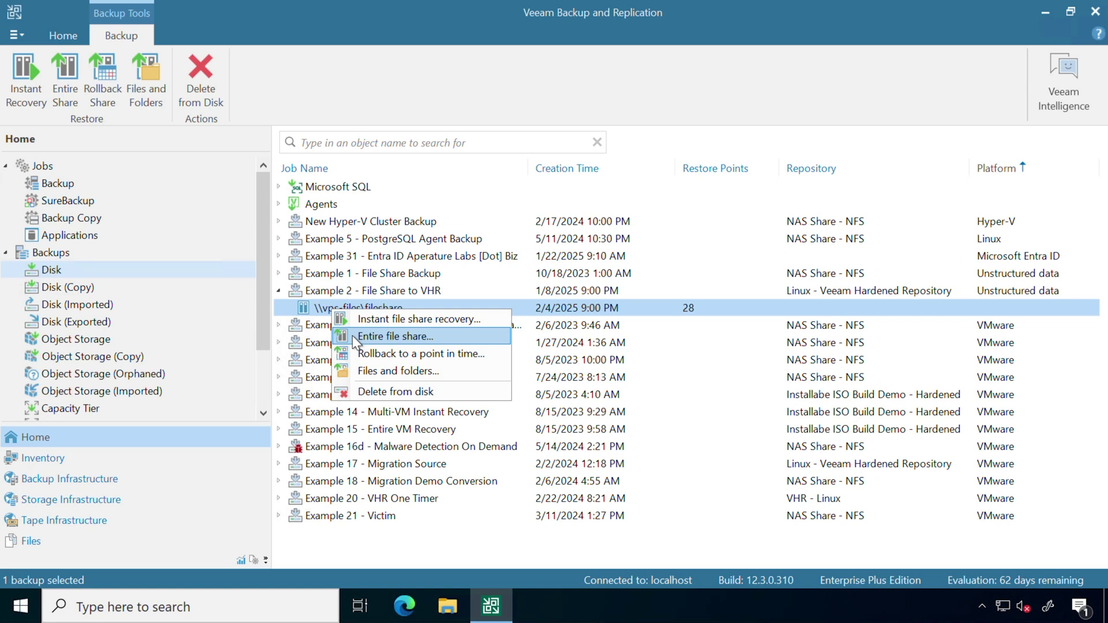
{"action": "left_click", "coordinate": [363, 370]}
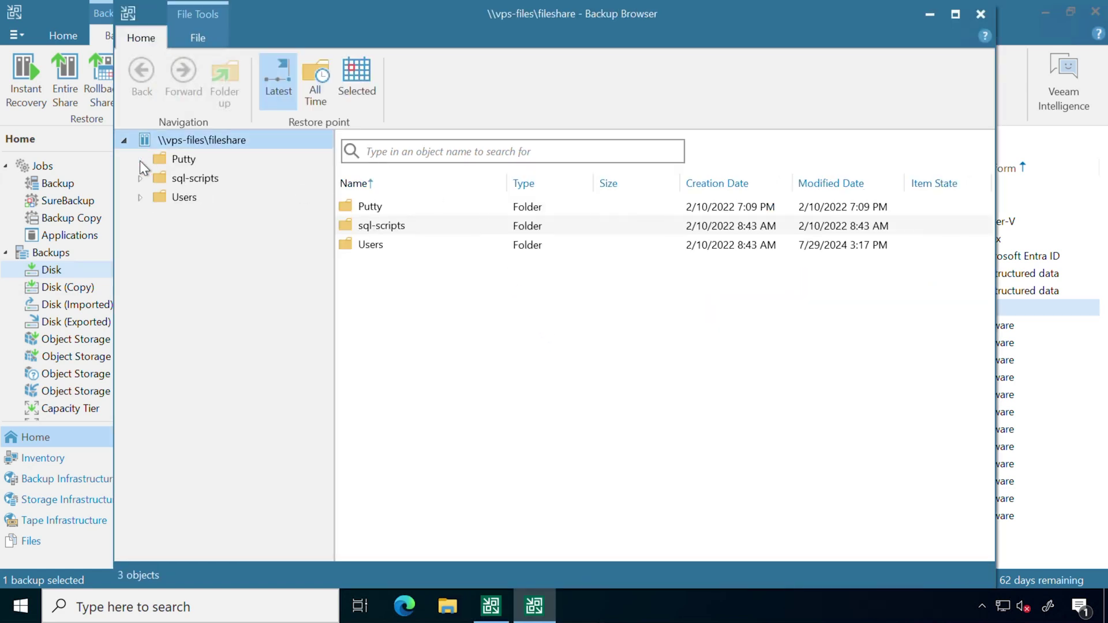
Browse Putty, then sql-scripts > as2018 > datalabs-stagedrestore in the Backup Browser
{"action": "left_click", "coordinate": [199, 160]}
{"action": "left_click", "coordinate": [227, 178]}
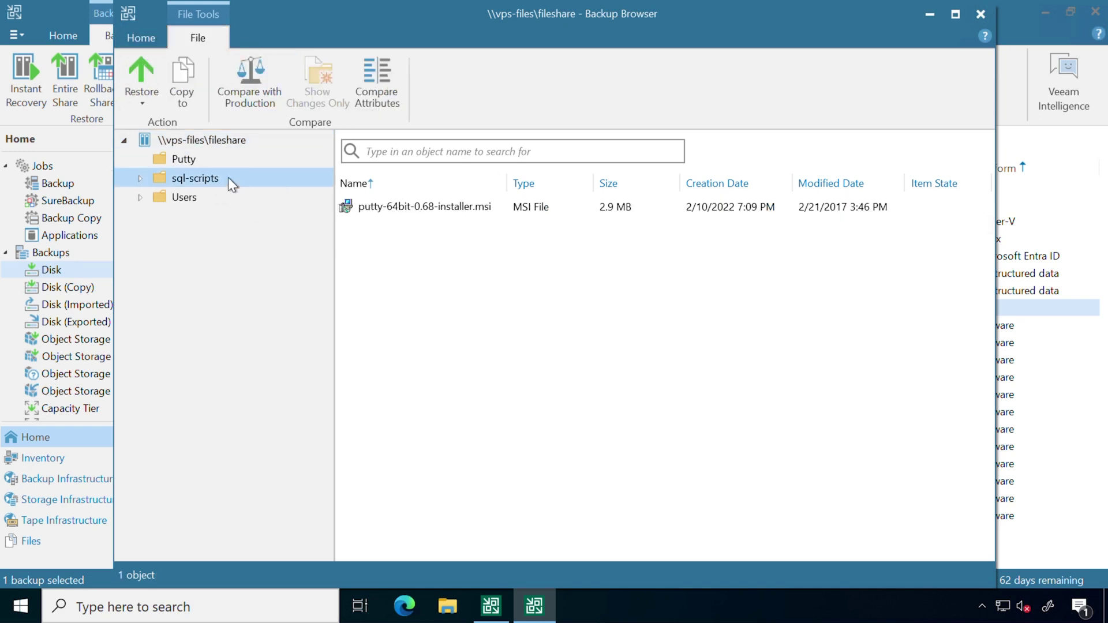
{"action": "left_click", "coordinate": [140, 178]}
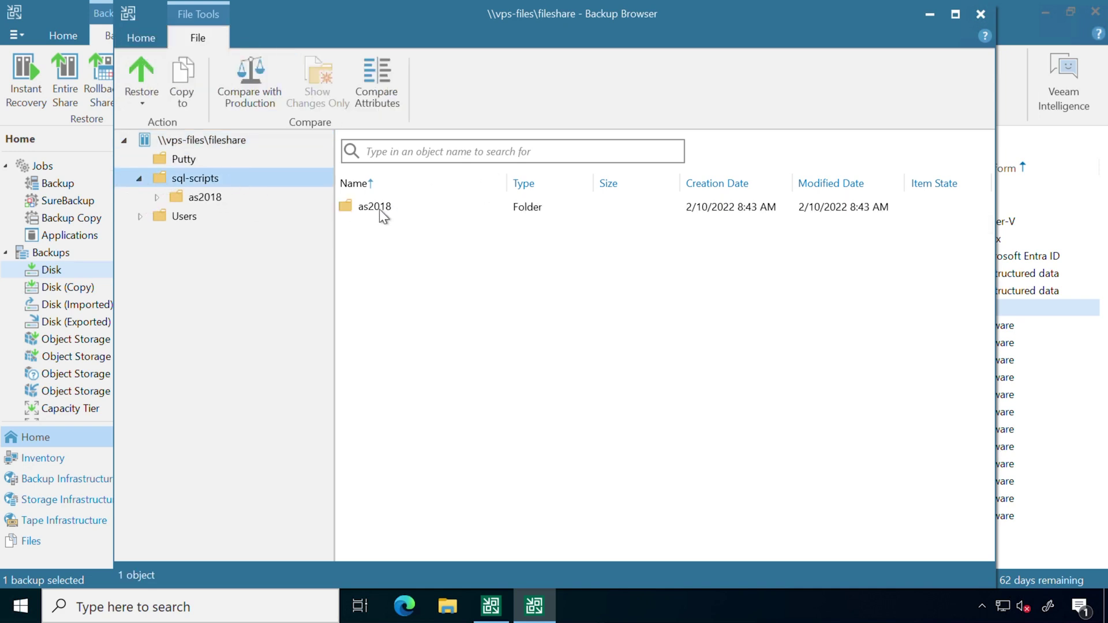
{"action": "left_click", "coordinate": [217, 200]}
{"action": "left_click", "coordinate": [157, 198]}
{"action": "left_click", "coordinate": [190, 217]}
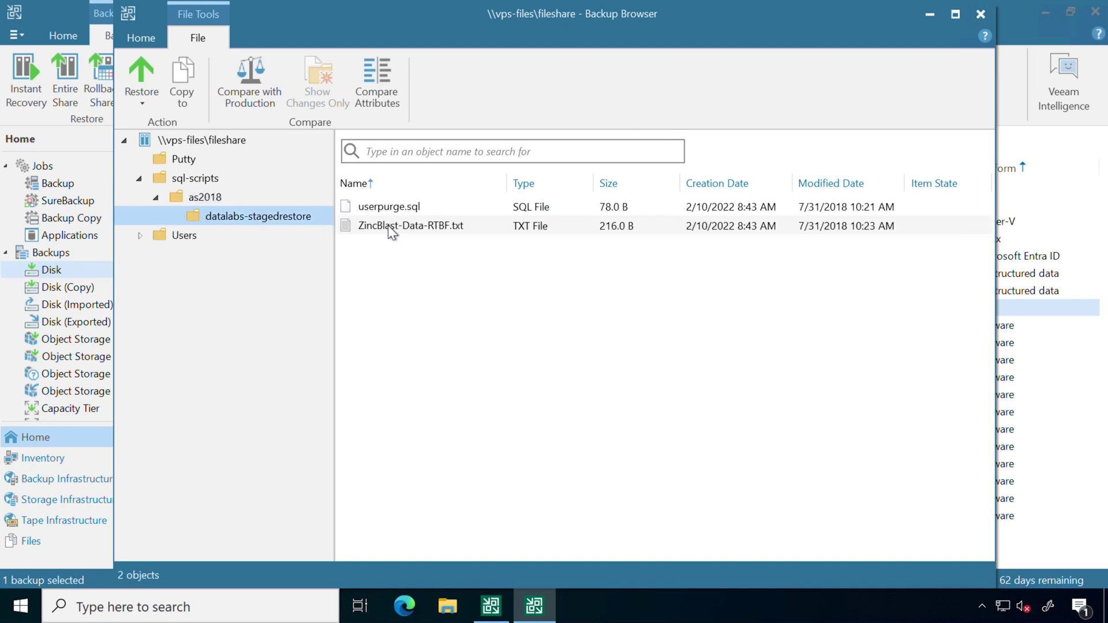
Bring up restore options for ZincBlast-Data-RTBF.txt and dismiss them without restoring
{"action": "left_click", "coordinate": [387, 225]}
{"action": "right_click", "coordinate": [387, 224]}
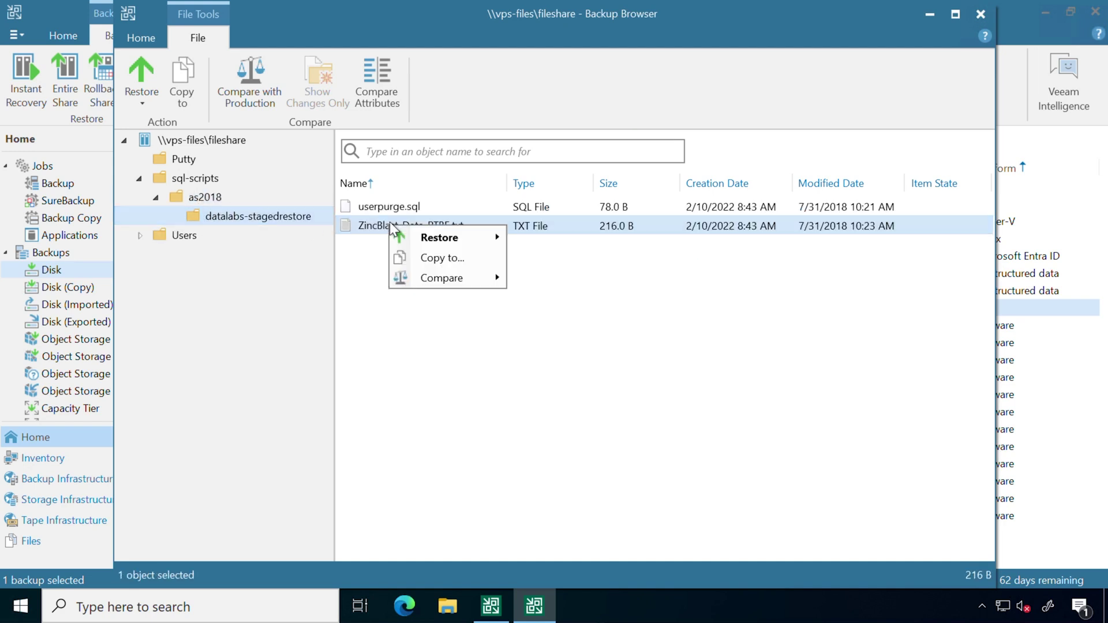
{"action": "mouse_move", "coordinate": [405, 237]}
{"action": "left_click", "coordinate": [398, 296]}
{"action": "left_click", "coordinate": [387, 231]}
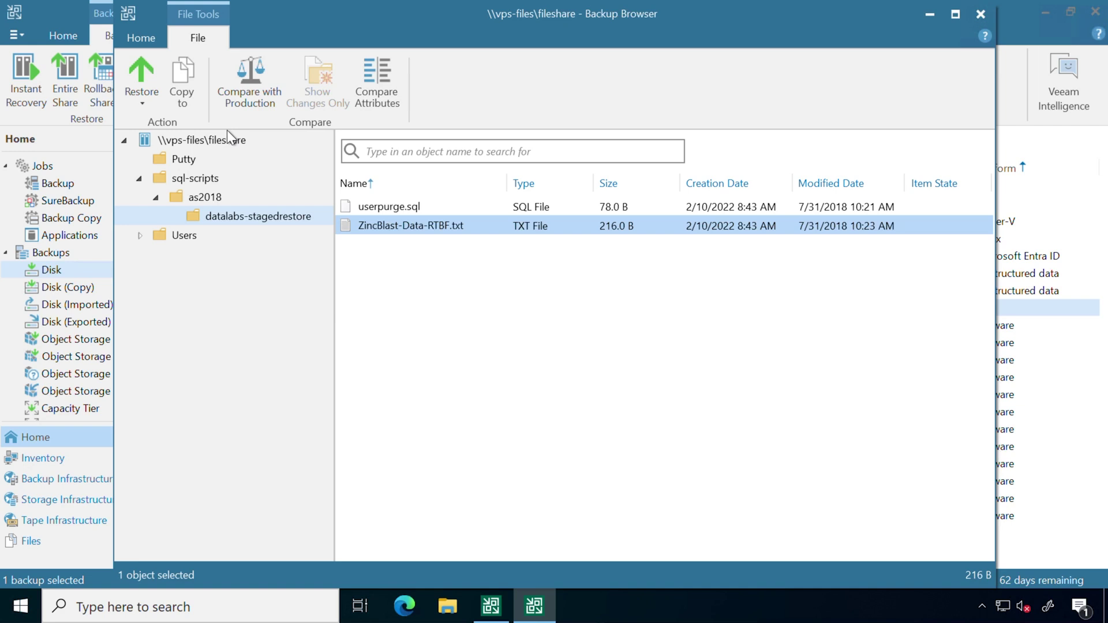
Expand Users and open the first user's folder, which is empty
{"action": "left_click", "coordinate": [183, 235]}
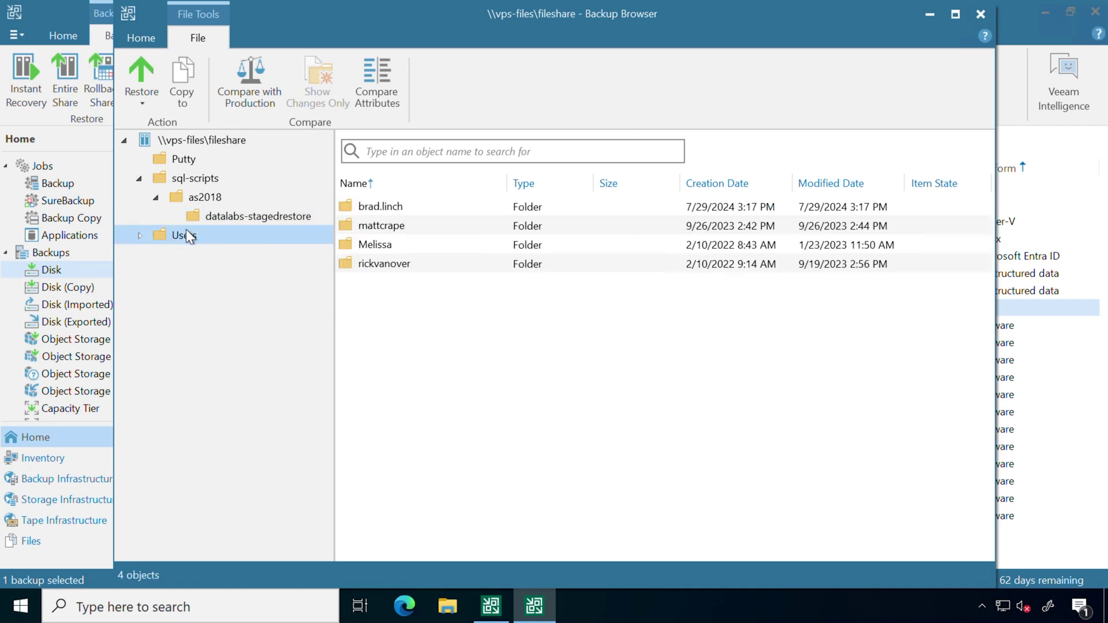
{"action": "left_click", "coordinate": [362, 209]}
{"action": "double_click", "coordinate": [361, 209]}
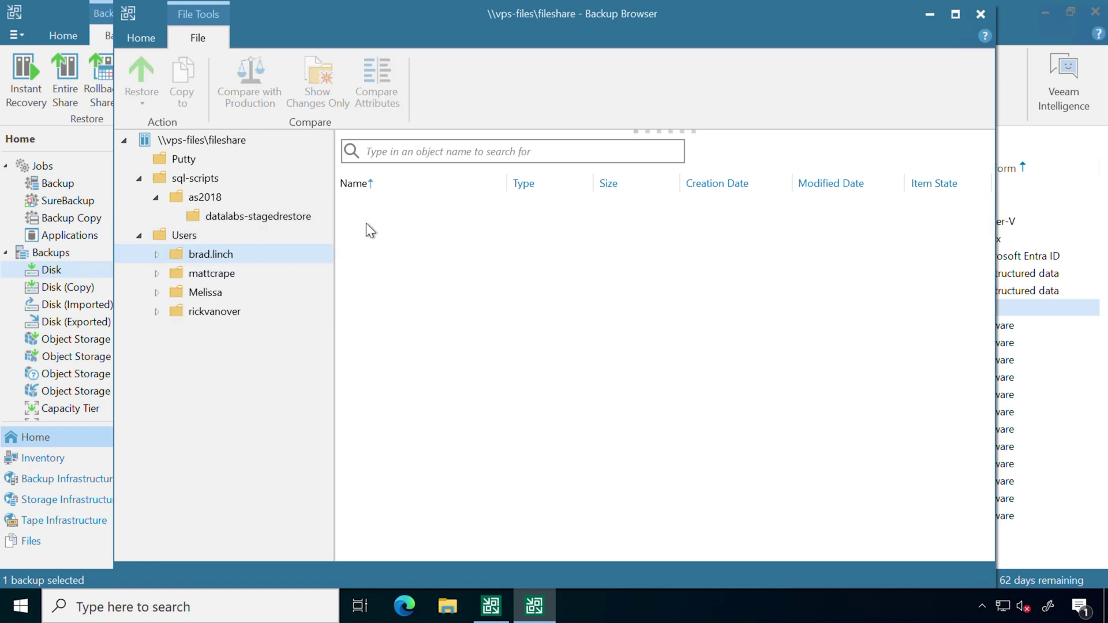
Restore the first user's folder with Copy to... into \\vps-files\fileshare and view progress details
{"action": "right_click", "coordinate": [206, 255]}
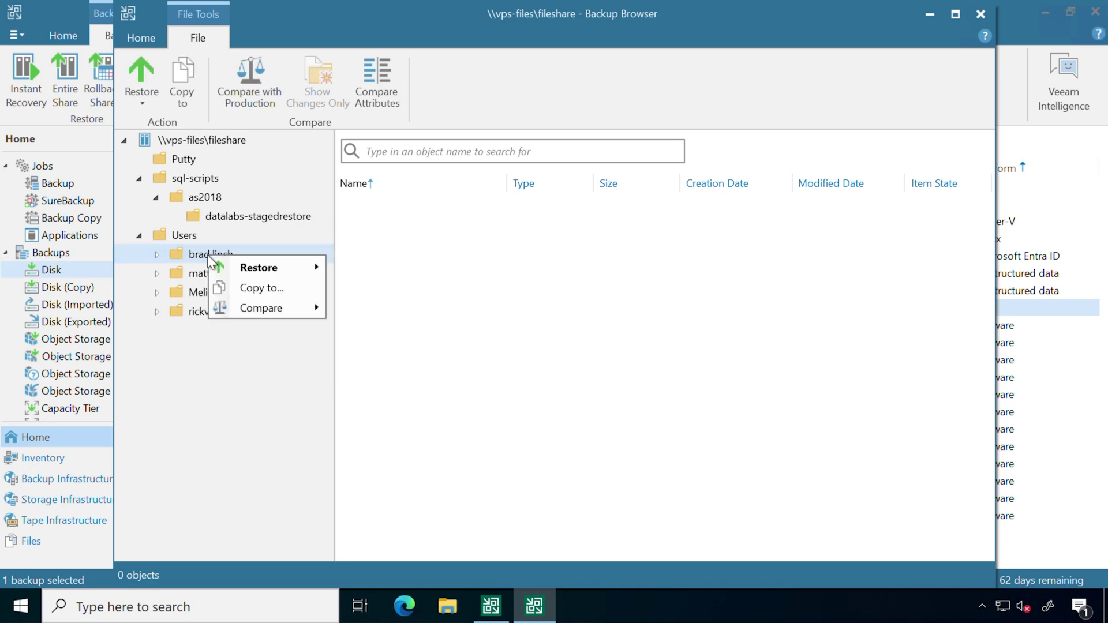
{"action": "mouse_move", "coordinate": [243, 269]}
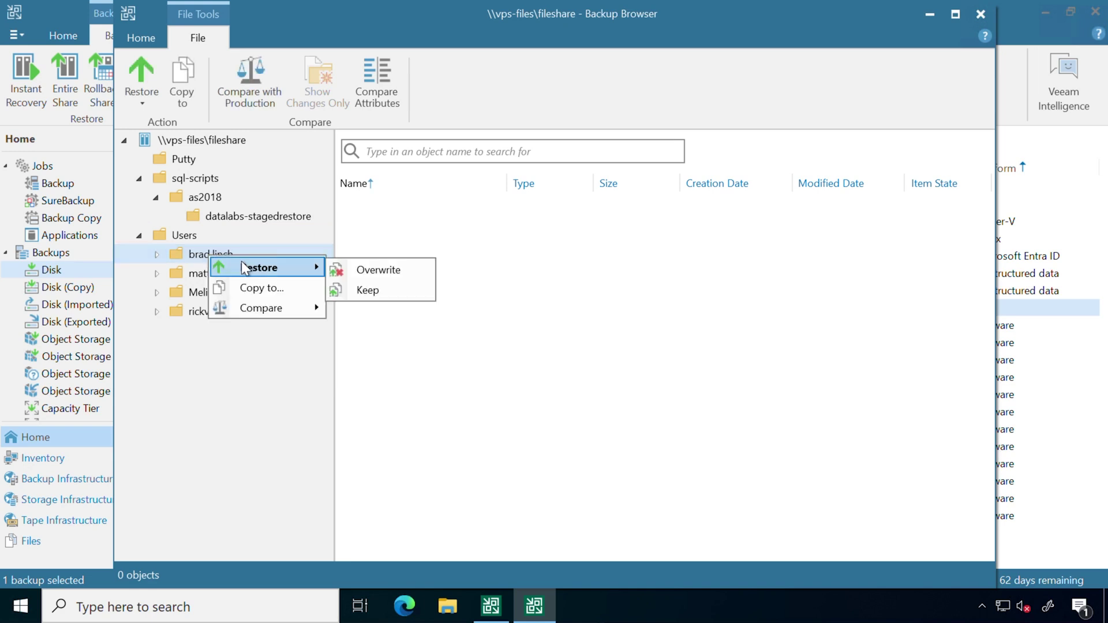
{"action": "left_click", "coordinate": [264, 287]}
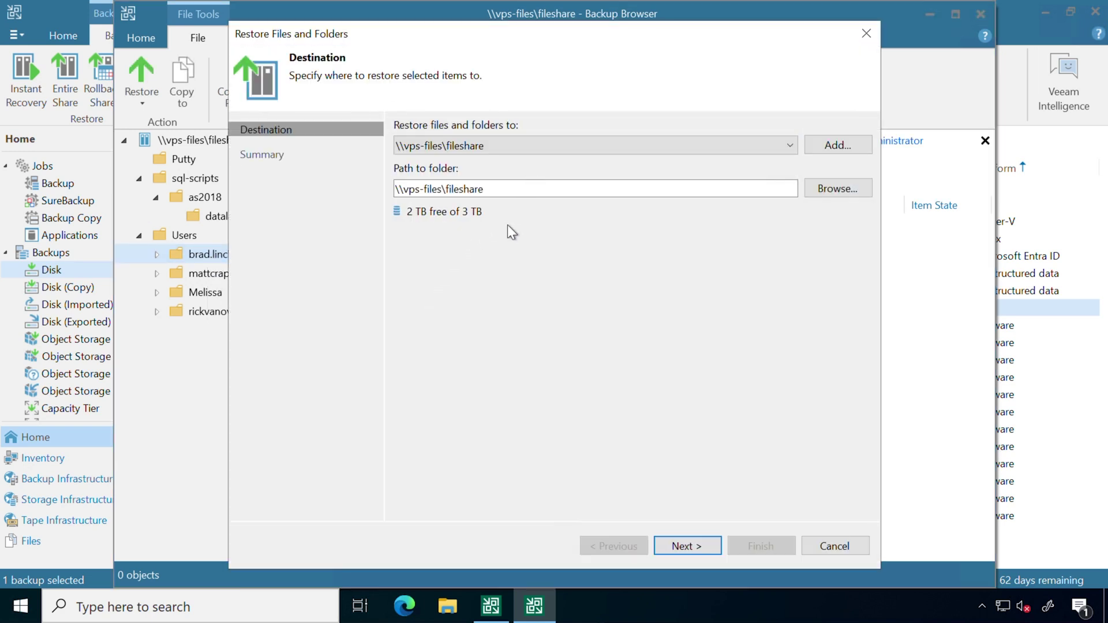
{"action": "left_click", "coordinate": [690, 548]}
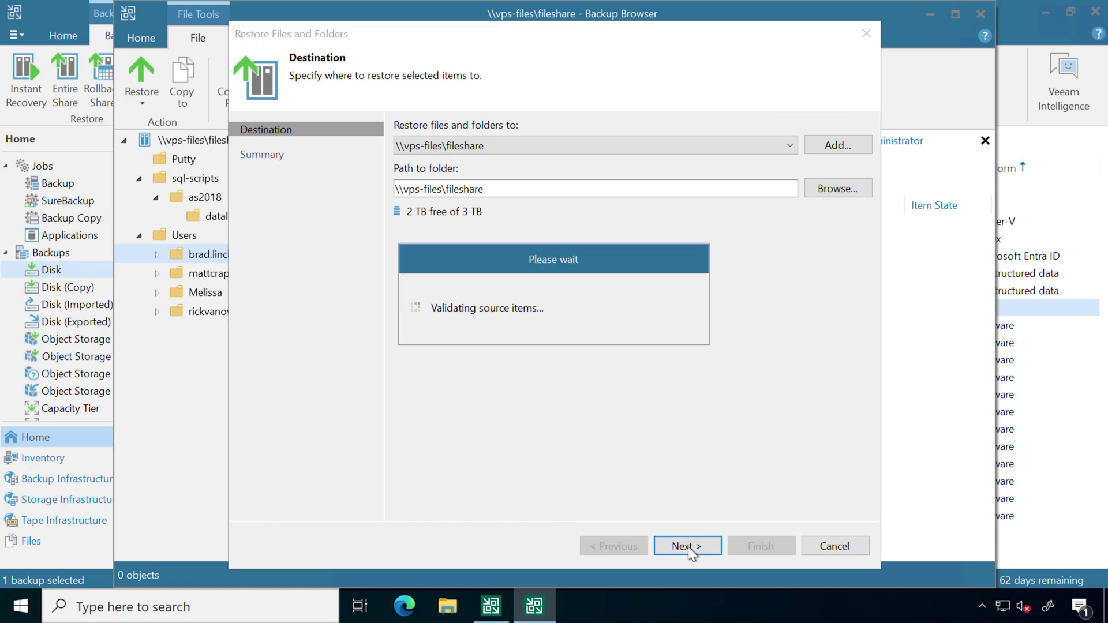
{"action": "left_click", "coordinate": [748, 548]}
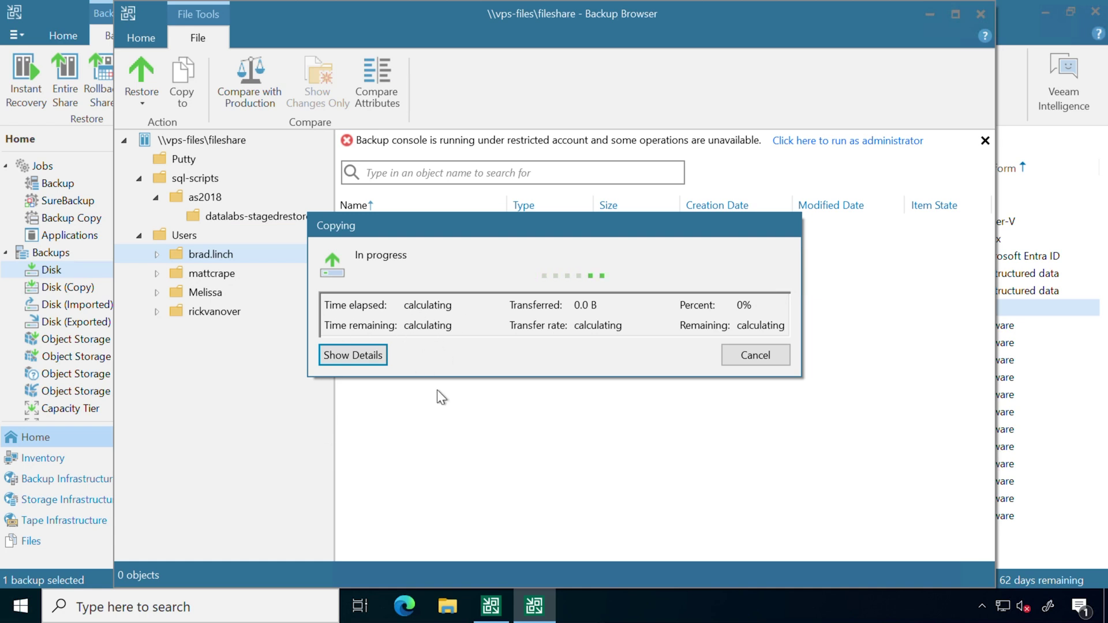
{"action": "left_click", "coordinate": [356, 354]}
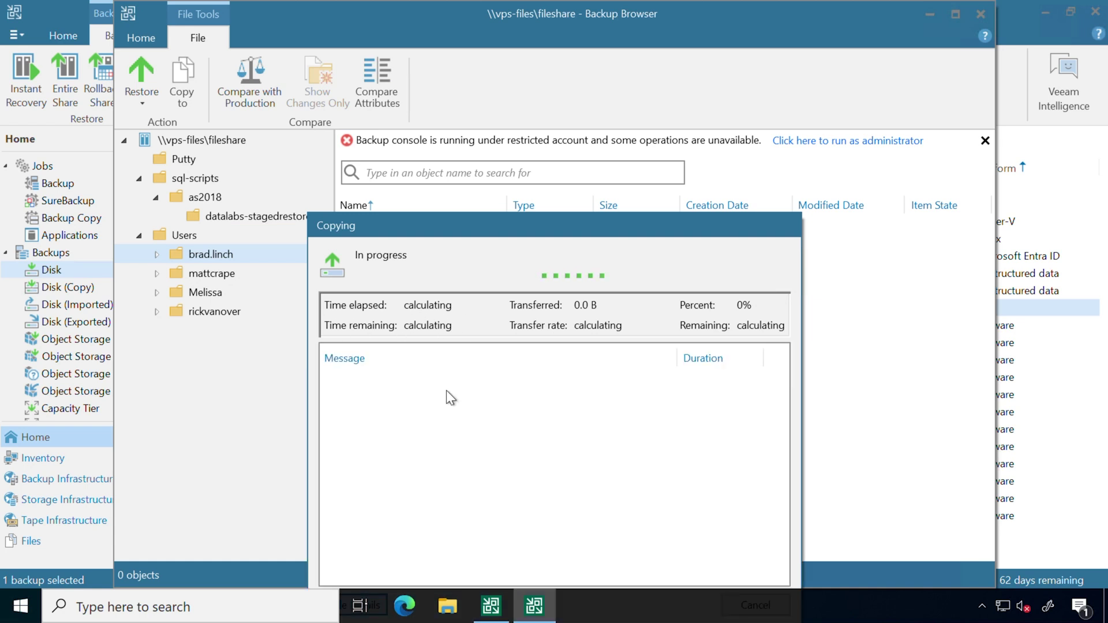